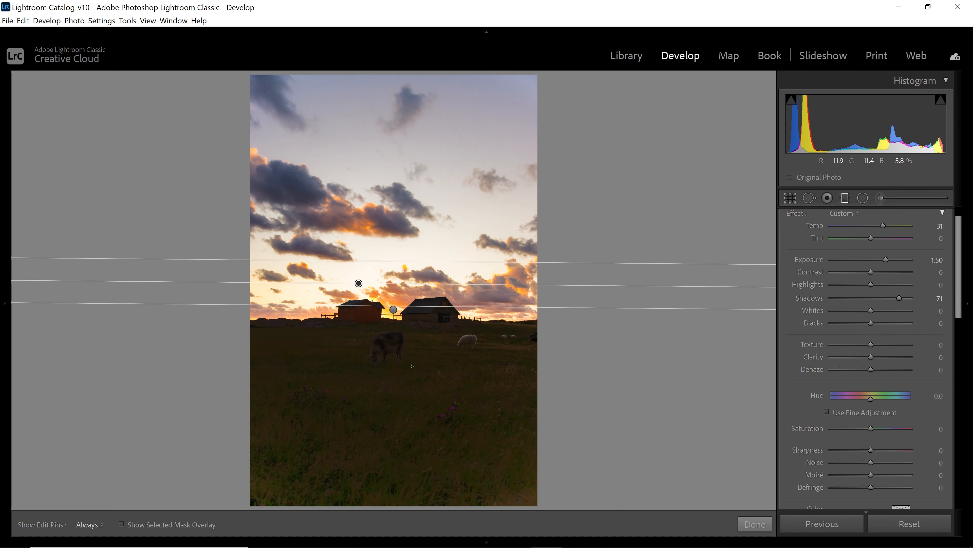
Increase the Smoothness of the foreground gradient's luminance range mask and finish editing the filter
left_click_drag(962, 270, 962, 349)
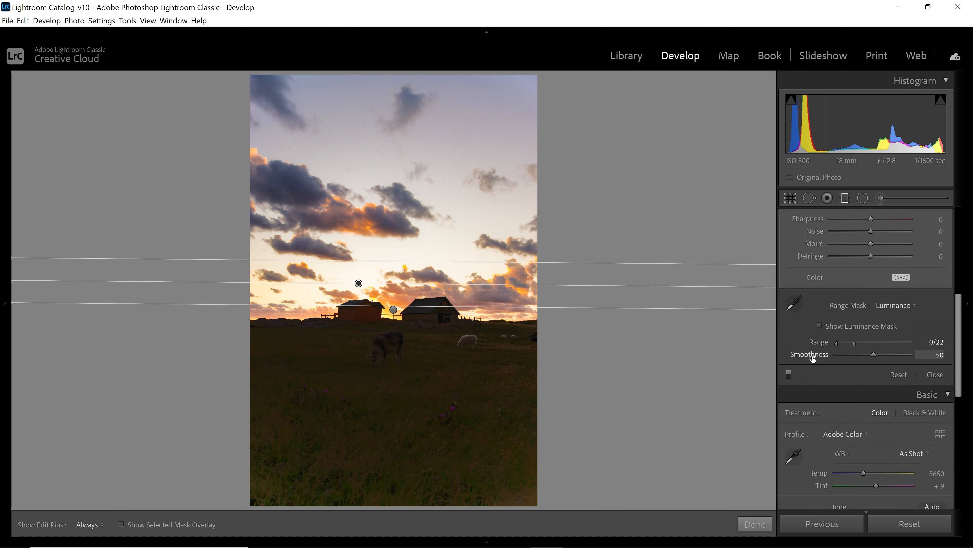
left_click_drag(874, 356, 919, 353)
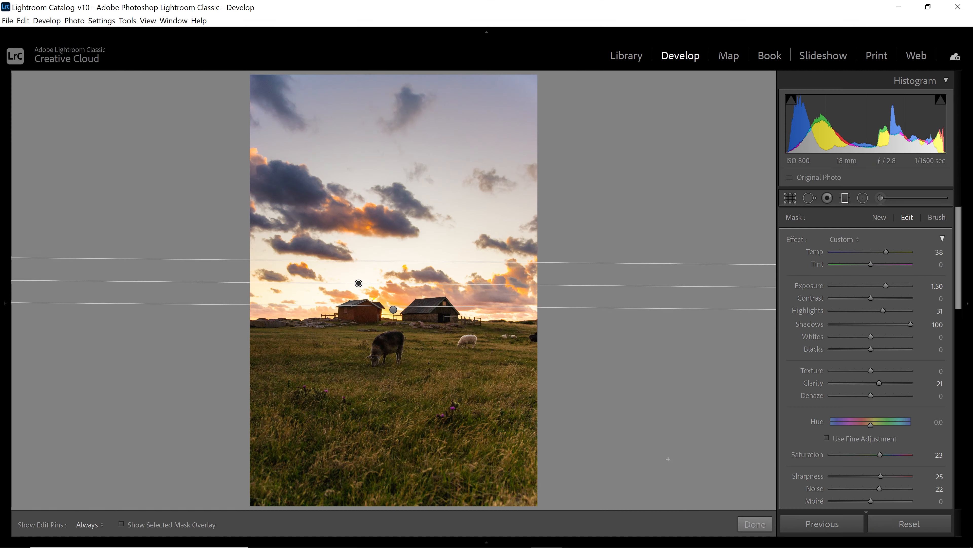
left_click(755, 523)
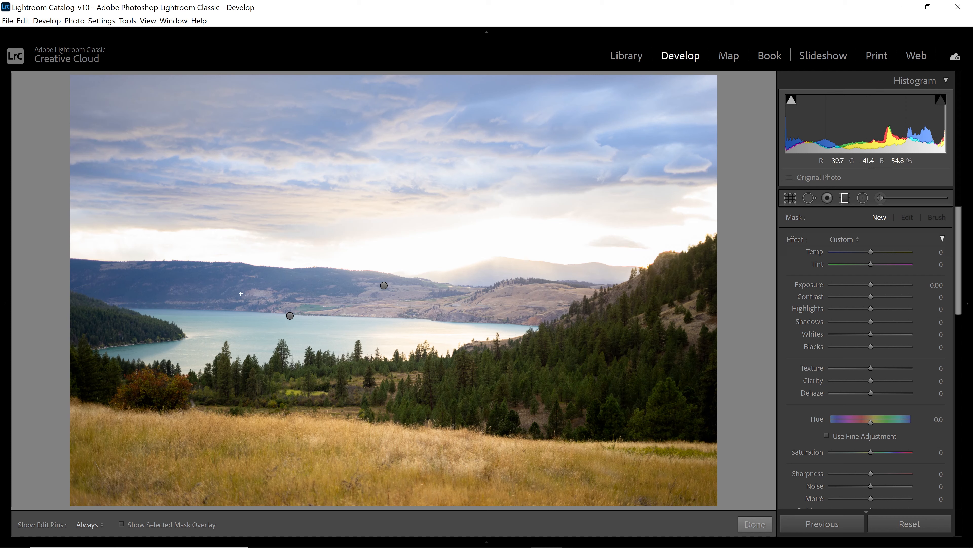
Draw a graduated filter covering everything below the distant ridge, show its mask overlay, and set its range mask to Color
left_click_drag(241, 293, 242, 256)
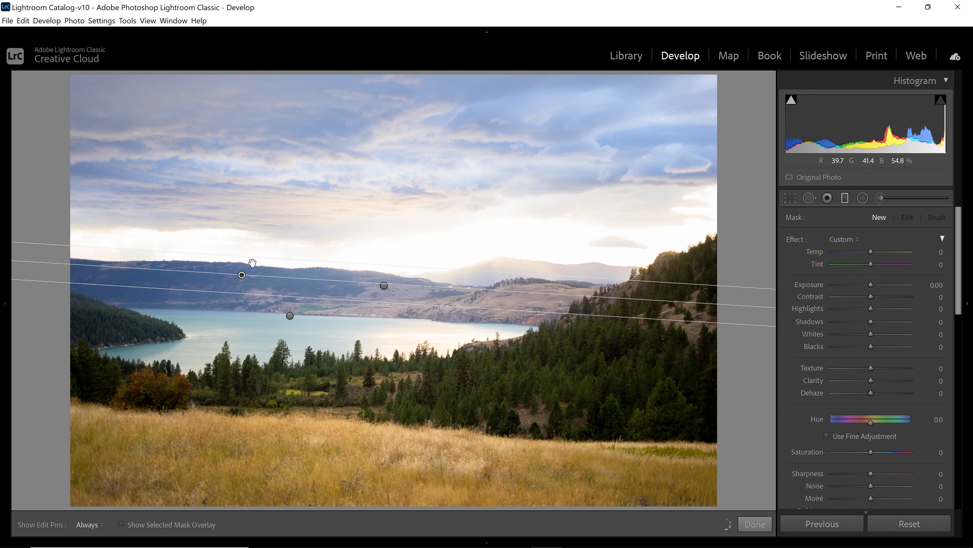
key("o")
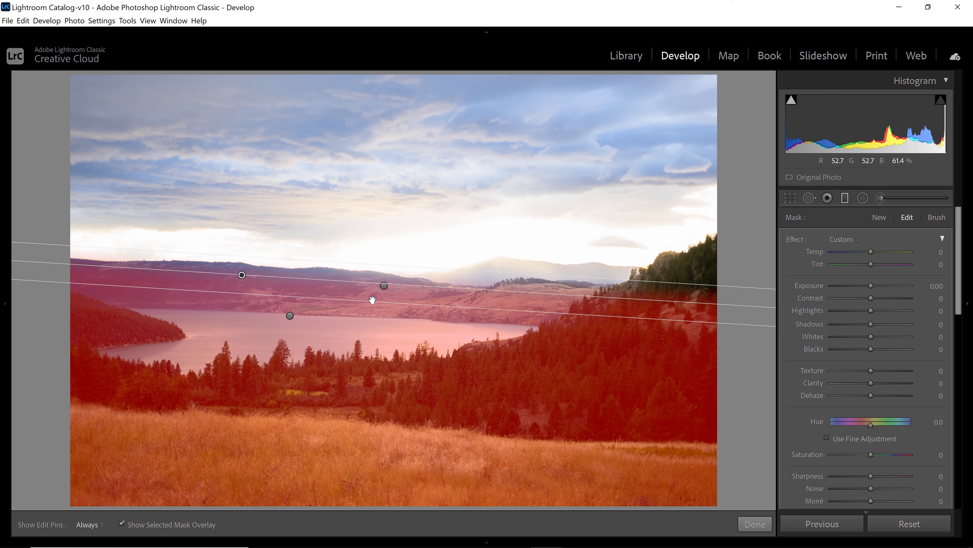
mouse_move(963, 245)
left_mouse_down()
mouse_move(958, 276)
mouse_move(965, 240)
left_mouse_up()
left_click_drag(963, 261, 963, 343)
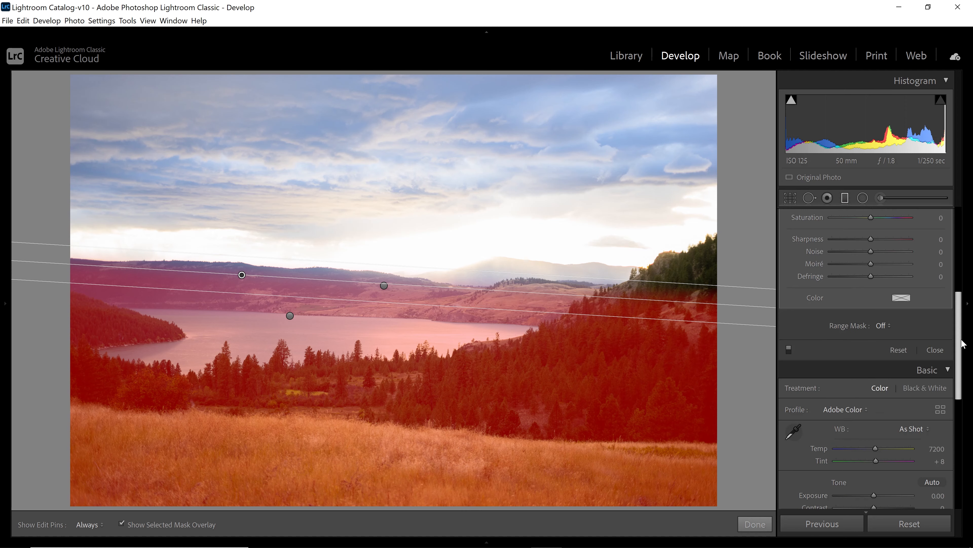
left_click(884, 326)
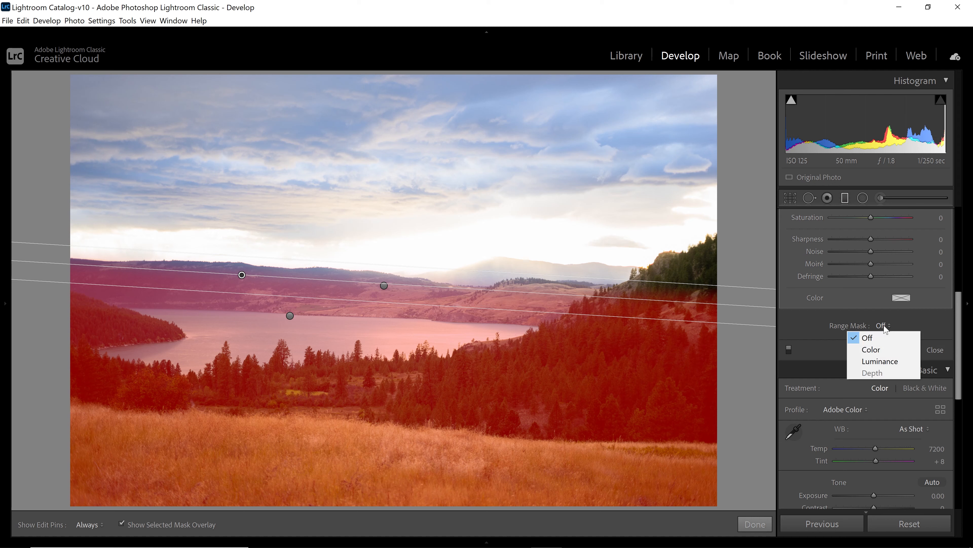
left_click(876, 350)
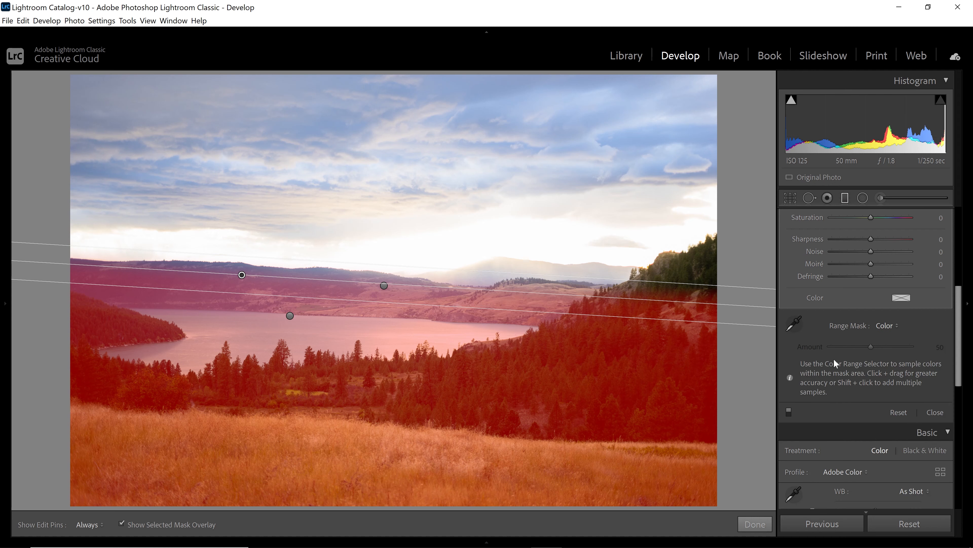
Sample the lake water for the color range mask with an Amount of 17, and extend the gradient's upper edge above the ridge
left_click(795, 325)
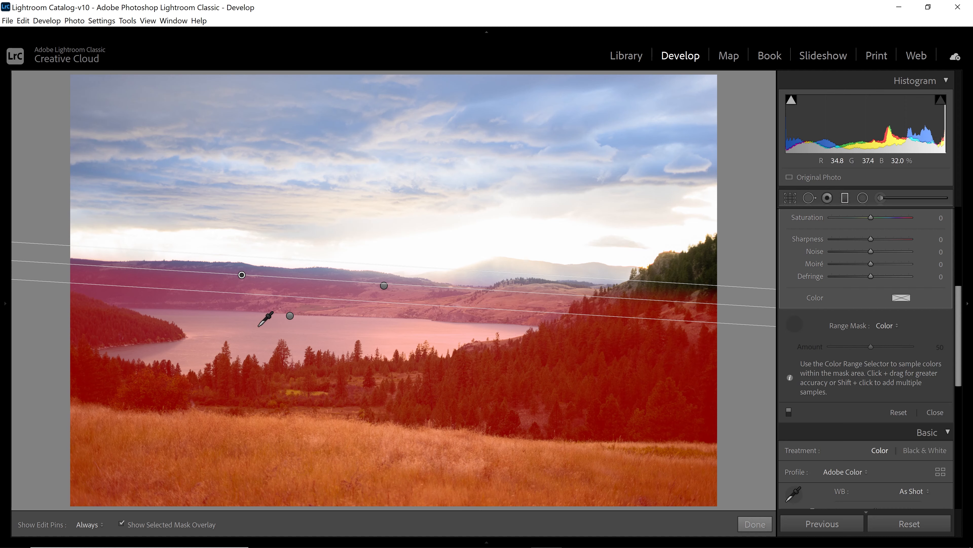
left_click(224, 317)
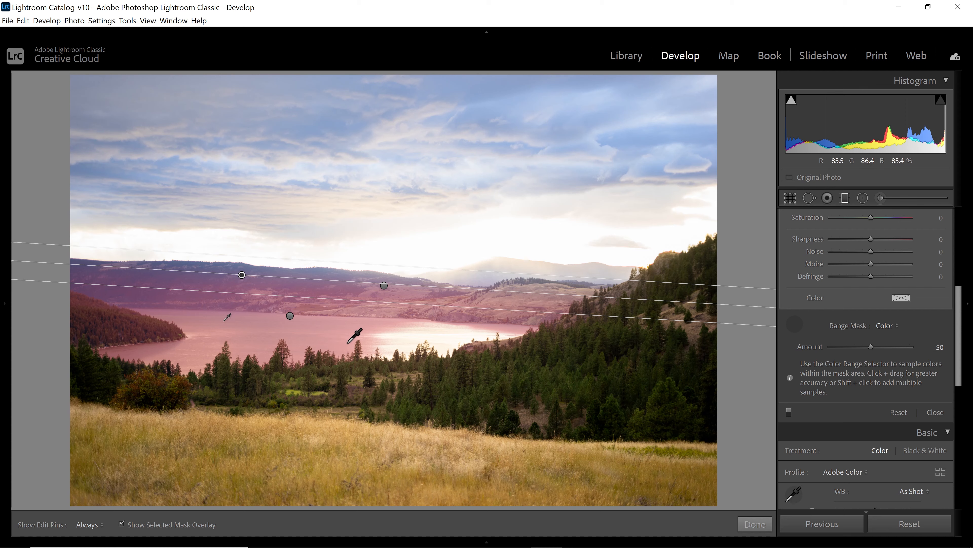
left_click(795, 324)
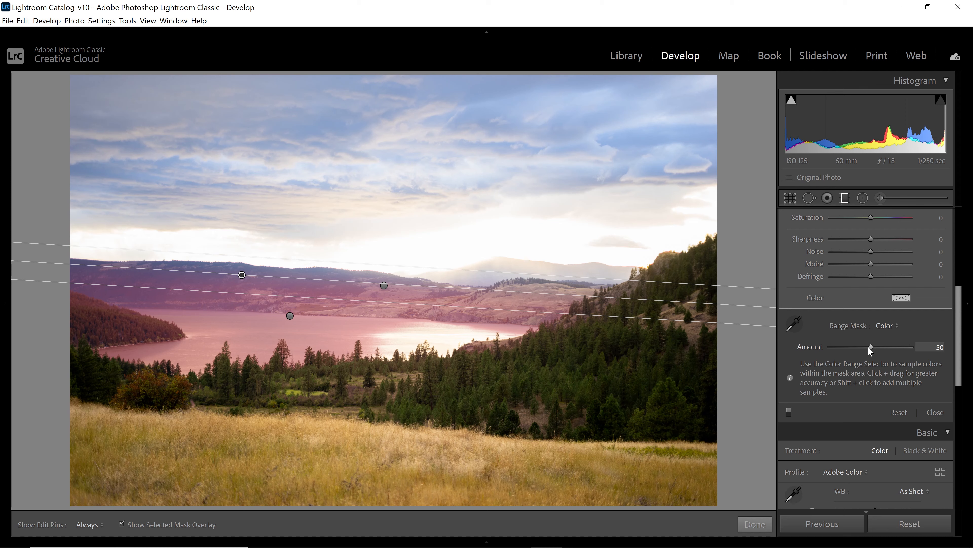
left_click_drag(870, 347, 843, 347)
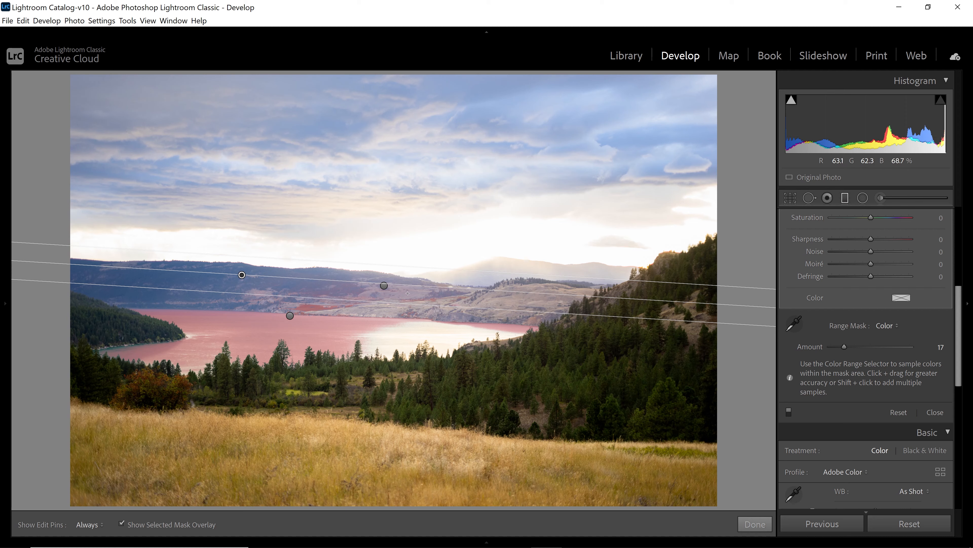
left_click_drag(311, 260, 311, 232)
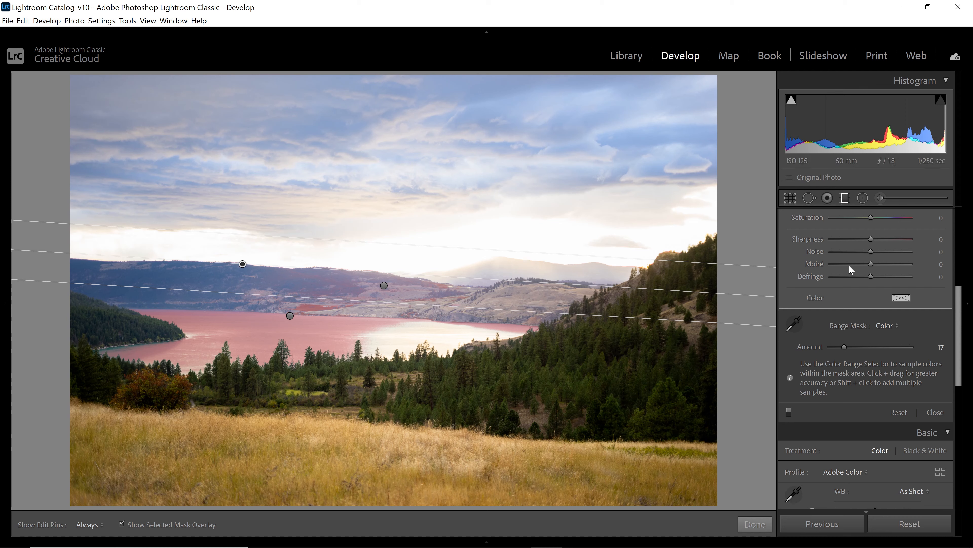
Erase the mask from the distant hills above the lake with the filter's brush at size 12, hiding the edit pins while painting
mouse_move(959, 301)
left_mouse_down()
mouse_move(964, 212)
mouse_move(967, 304)
left_mouse_up()
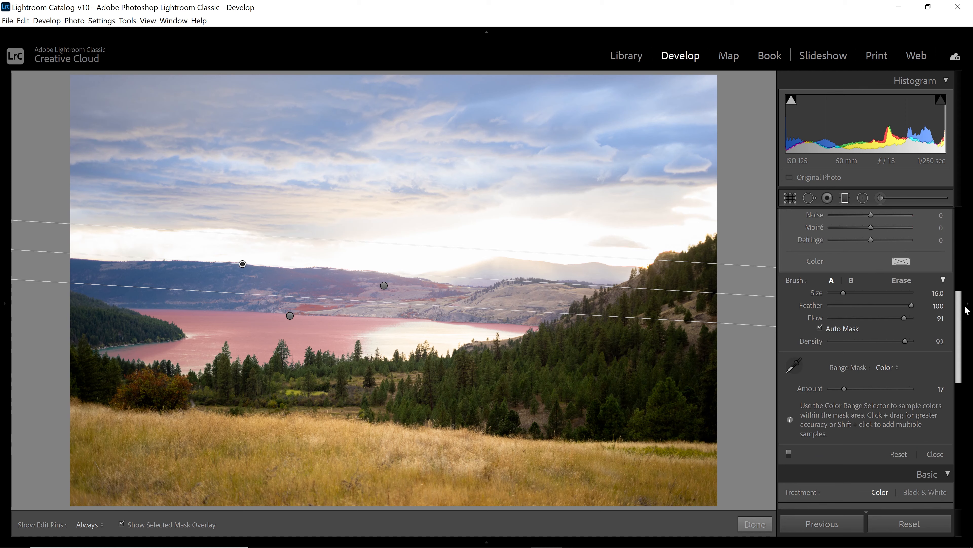
left_click(905, 279)
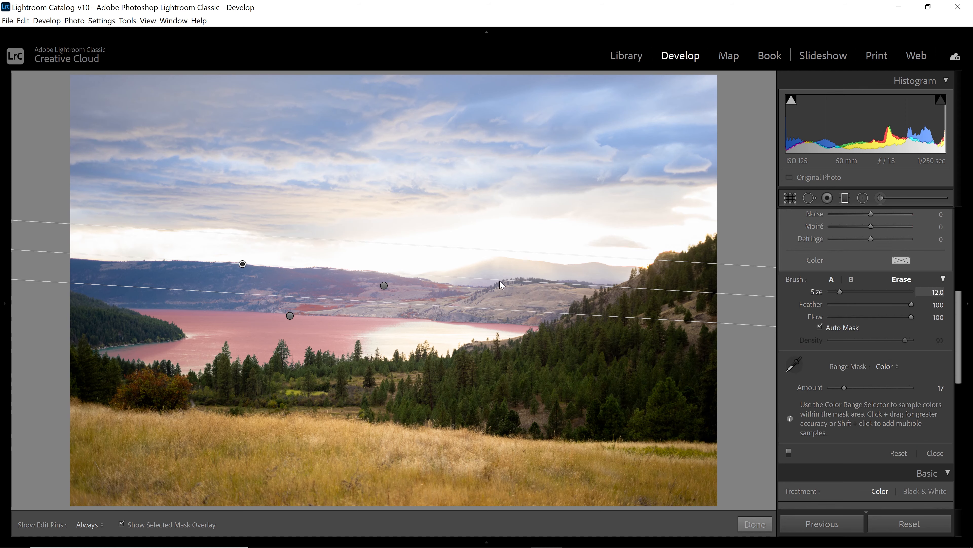
key("h")
mouse_move(309, 293)
left_mouse_down()
mouse_move(341, 291)
mouse_move(255, 254)
mouse_move(336, 276)
mouse_move(275, 281)
mouse_move(417, 274)
mouse_move(442, 283)
left_mouse_up()
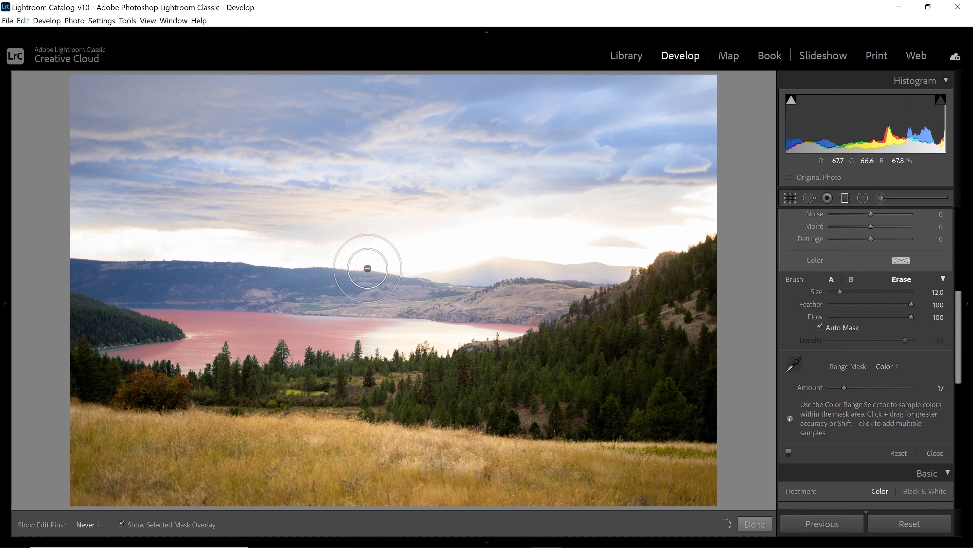
key("h")
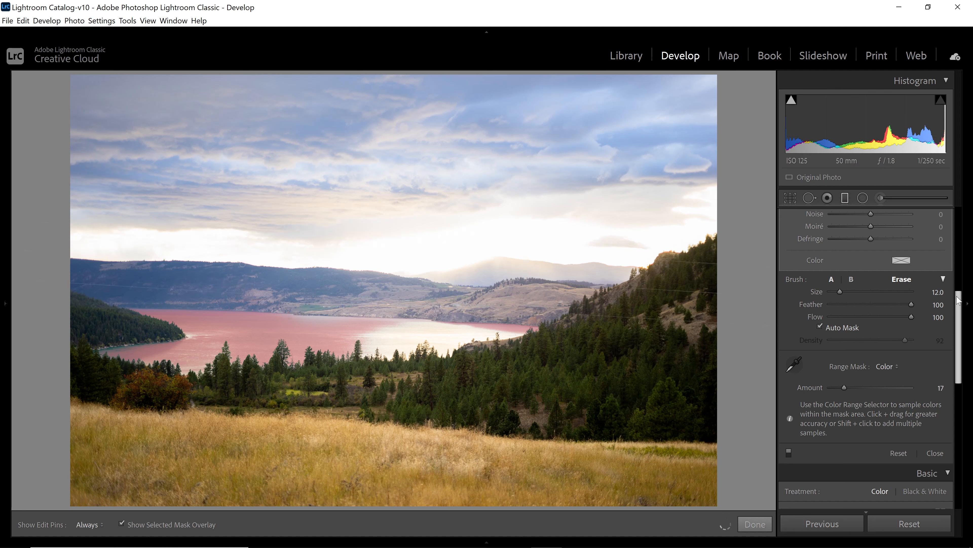
Recolor the lake turquoise by setting the filter's Temp to -39, Saturation to 32 and Hue to -53.5, without the mask overlay
left_click_drag(961, 305, 963, 213)
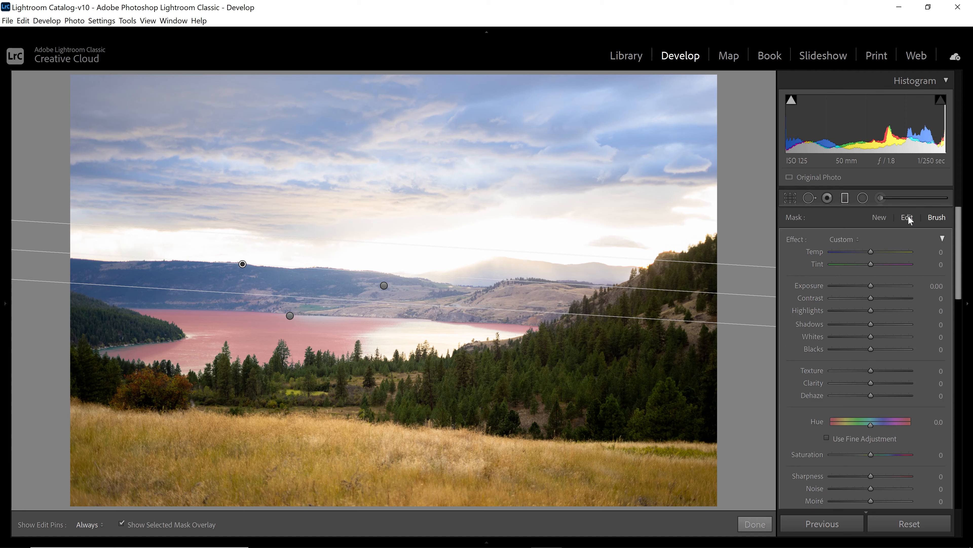
left_click(910, 218)
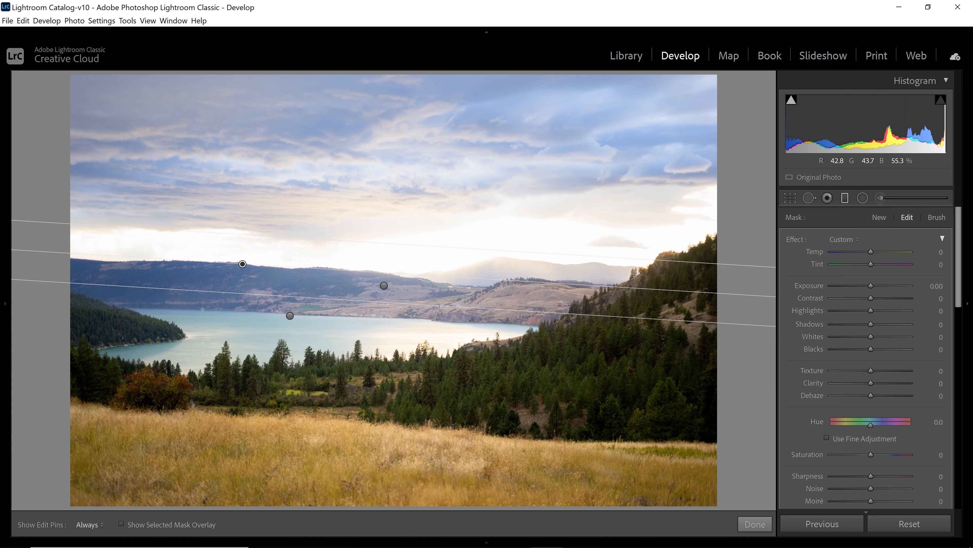
left_click_drag(871, 251, 856, 253)
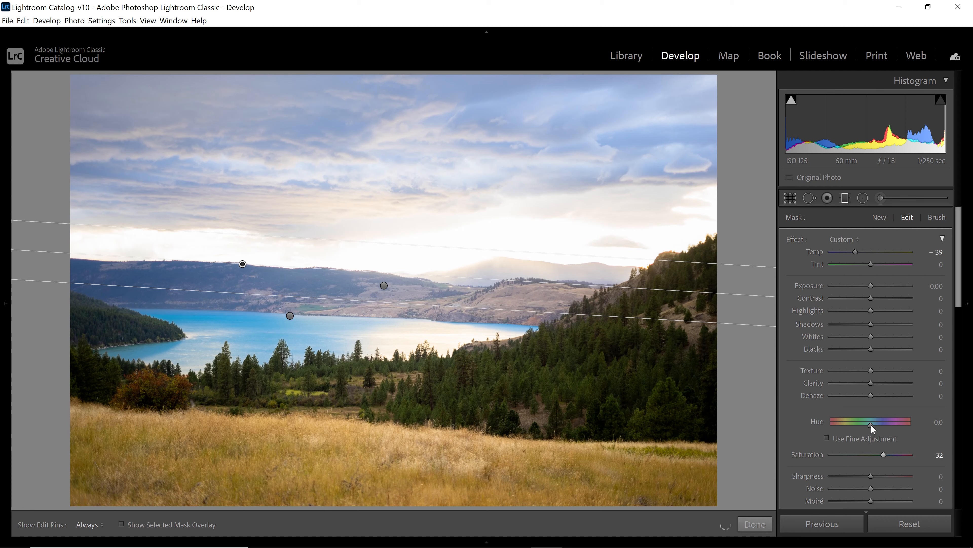
left_click_drag(861, 426, 861, 426)
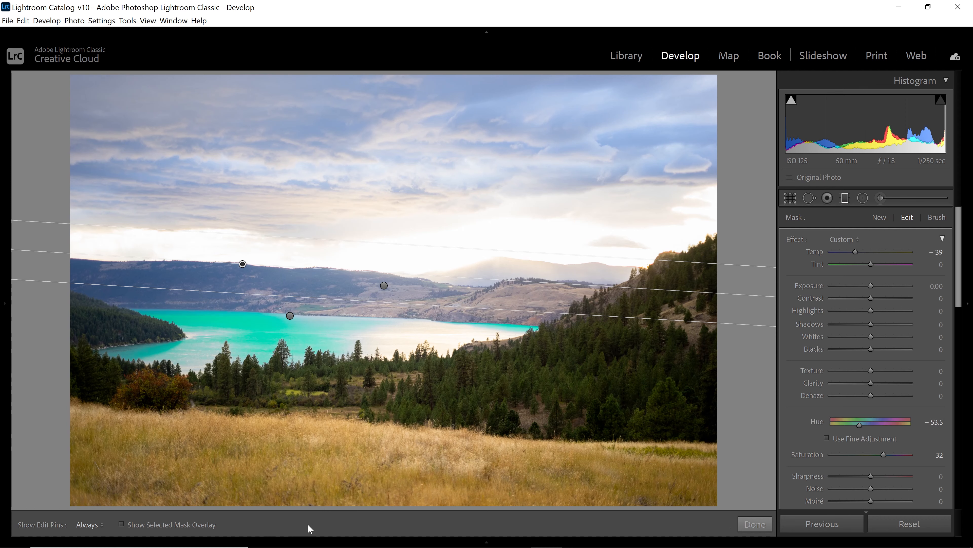
left_click(754, 524)
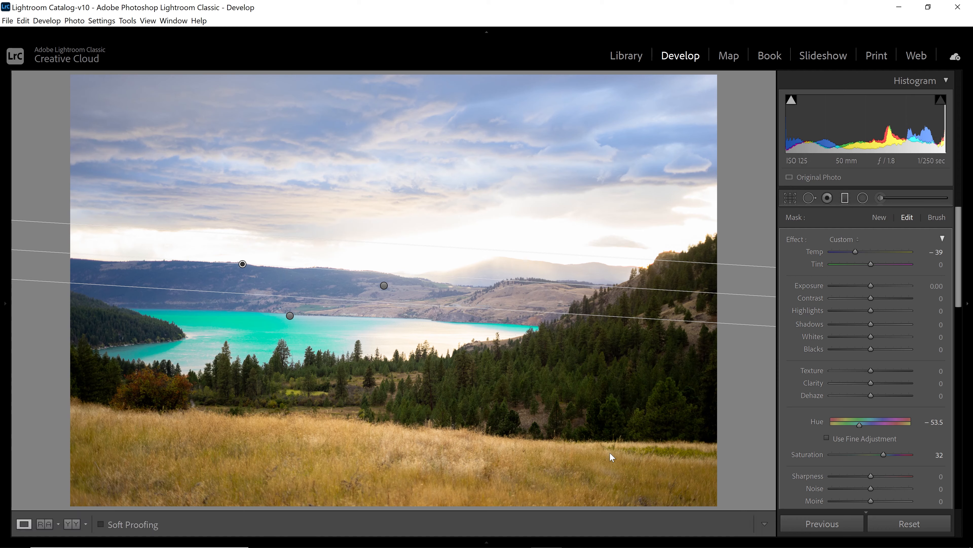
Compare the lake photo before and after the edits side by side, and return to the single-photo view
left_click(72, 522)
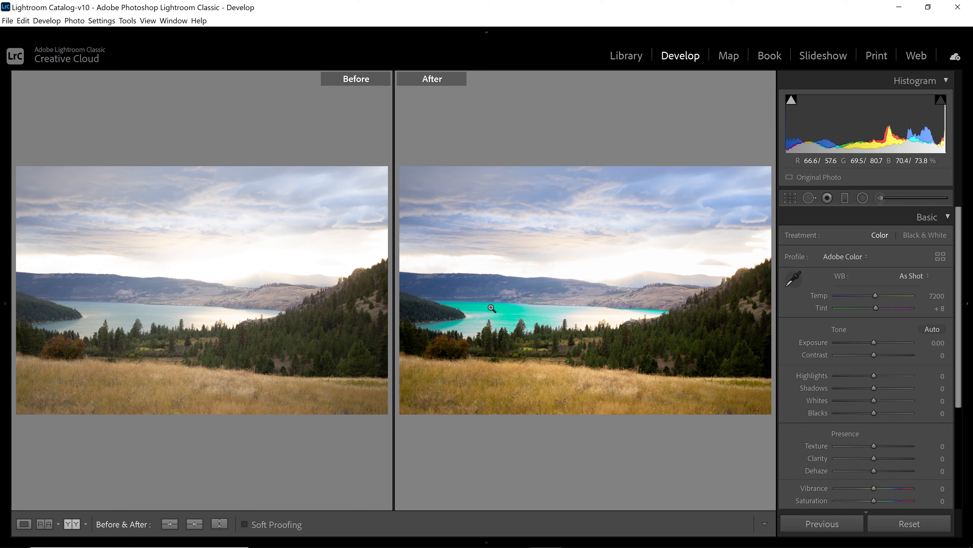
mouse_move(957, 297)
left_mouse_down()
mouse_move(965, 356)
mouse_move(969, 291)
left_mouse_up()
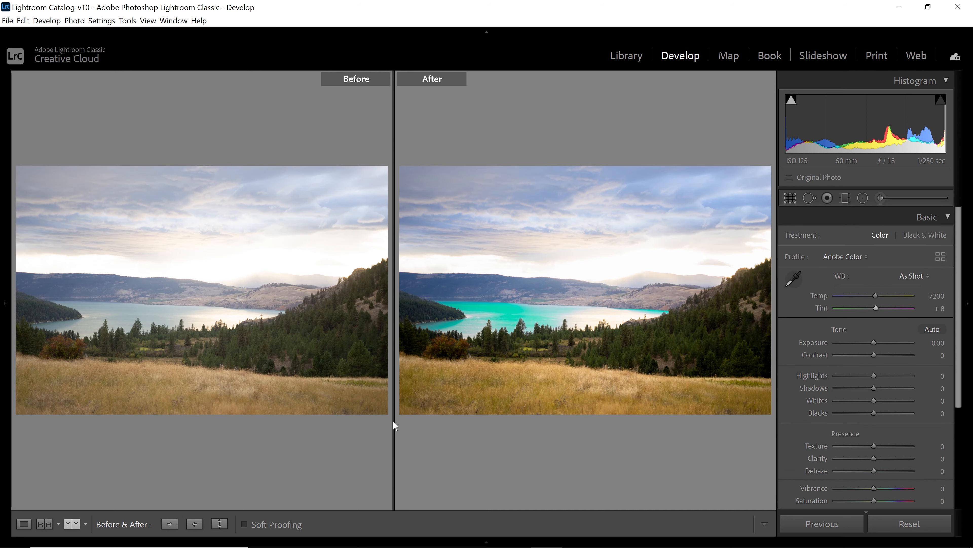
left_click(25, 524)
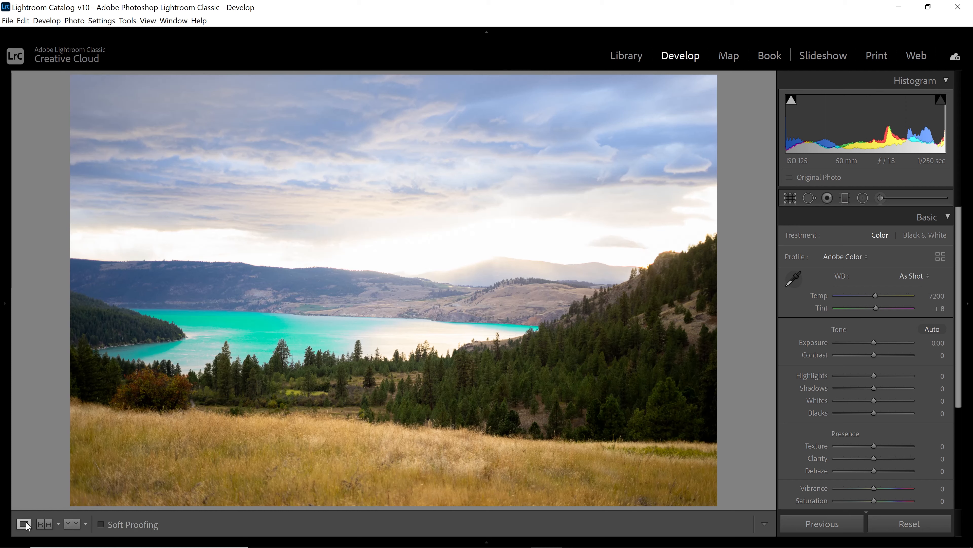
Add a narrow diagonal graduated filter with its overlay shown, and move it to the lower-right photo corner so the mask covers the whole image
left_click(847, 200)
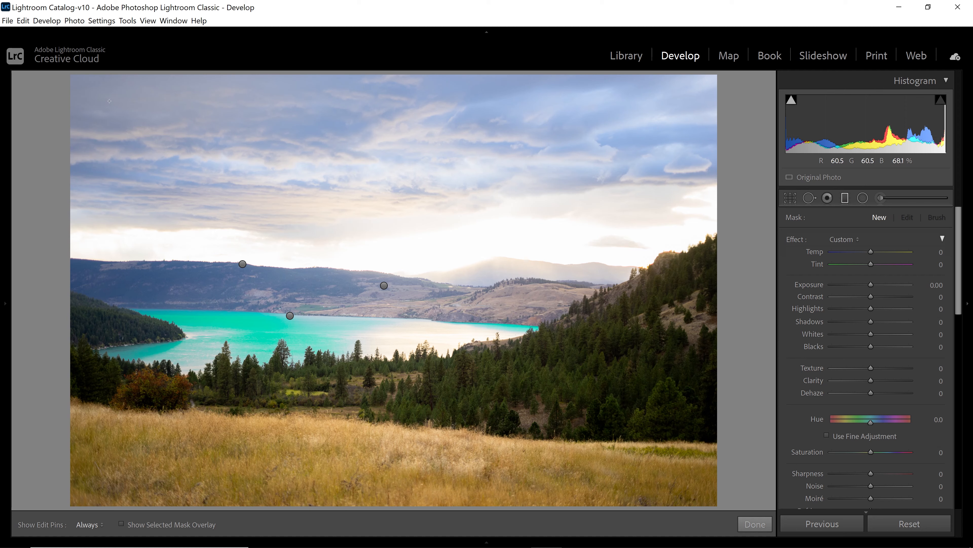
left_click_drag(77, 82, 91, 98)
key("o")
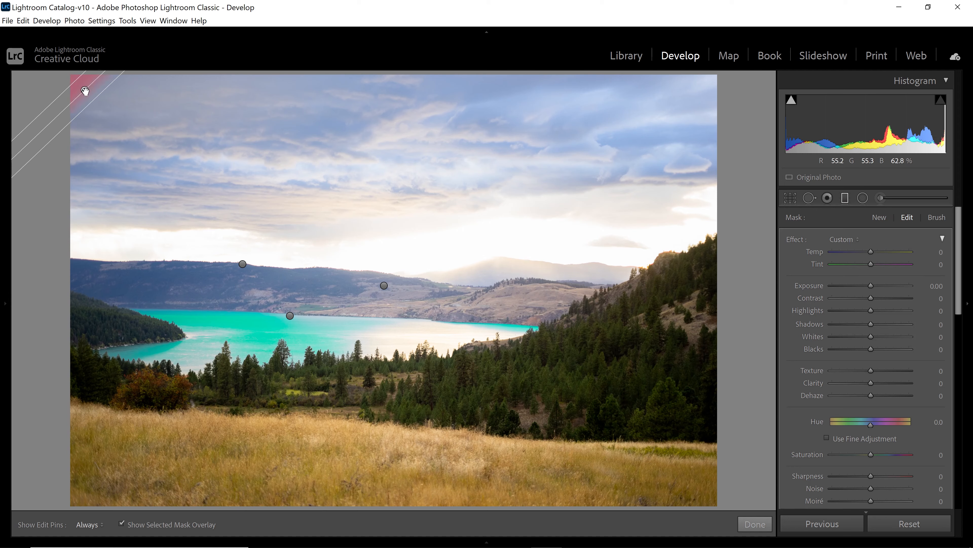
left_click_drag(293, 194, 629, 417)
left_click_drag(679, 461, 716, 501)
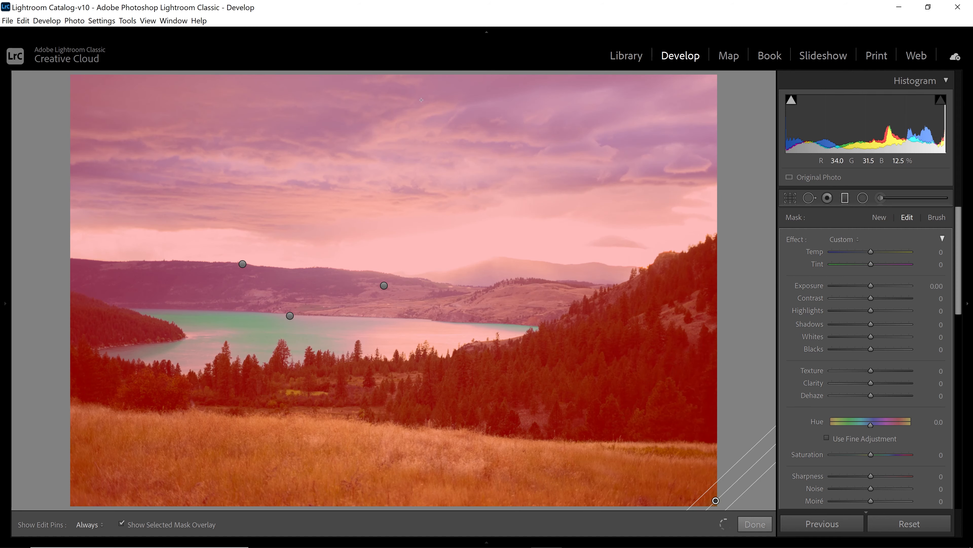